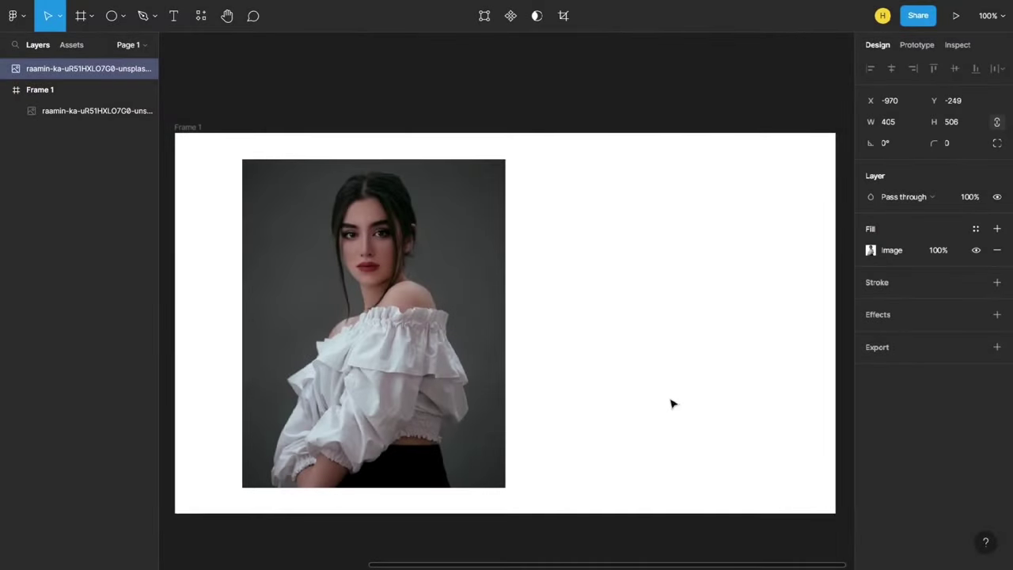
Nudge the portrait photo, then draw a 372×372 grey circle centred in Frame 1.
drag(447, 357, 402, 355)
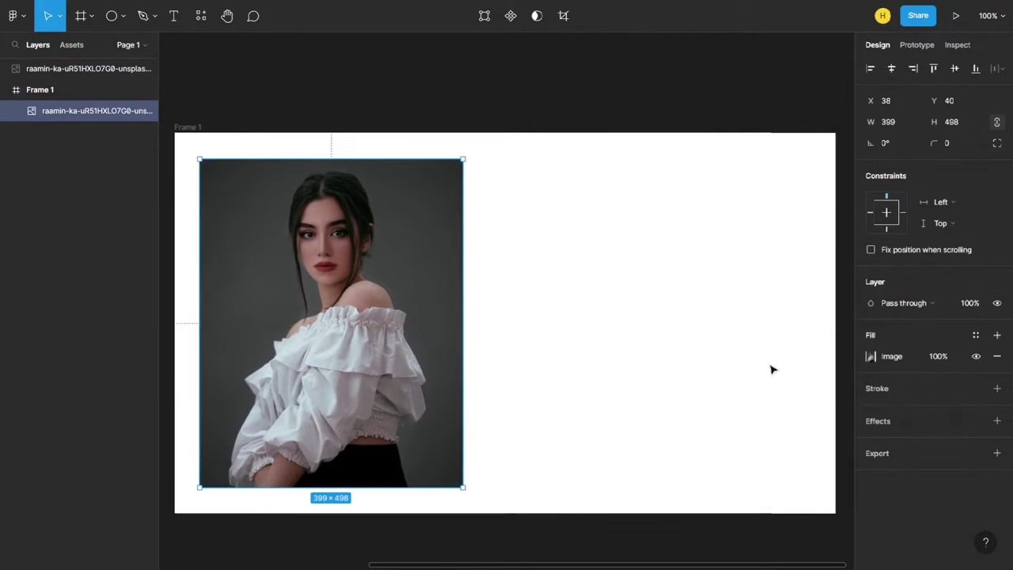
click(111, 17)
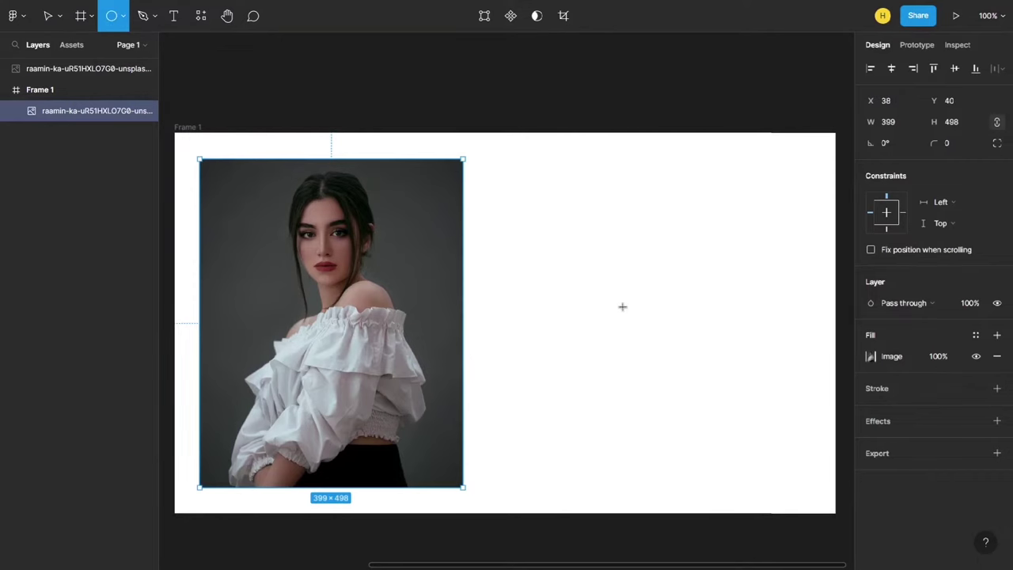
drag(623, 312, 744, 435)
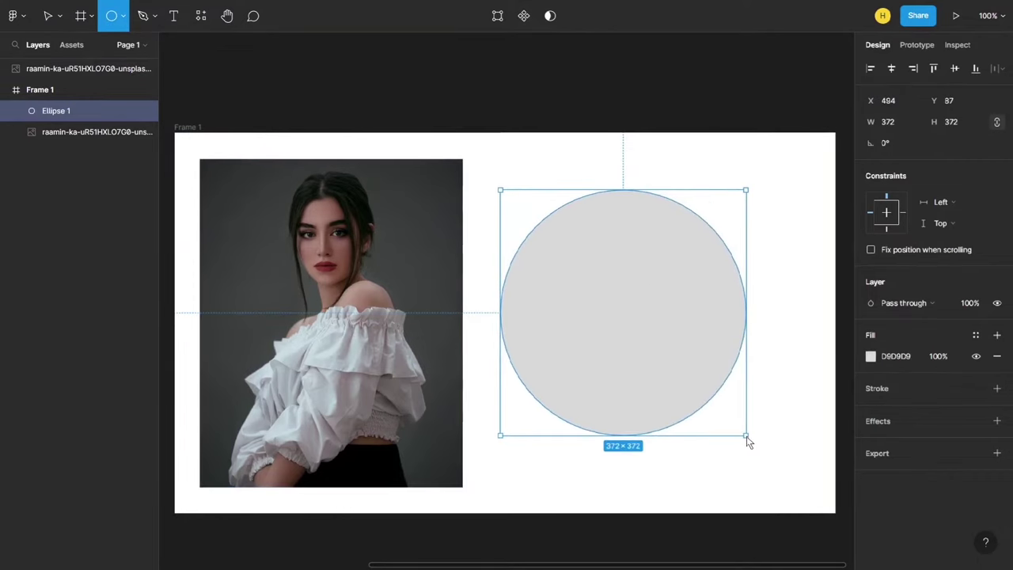
click(891, 69)
click(954, 70)
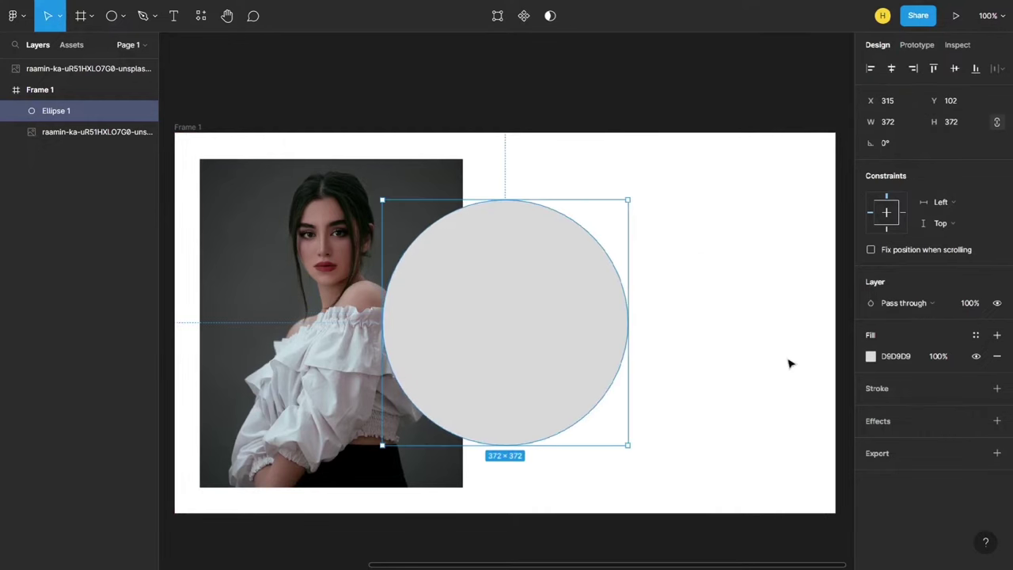
Centre the photo horizontally in the frame and move the circle up over her face.
click(737, 362)
click(87, 131)
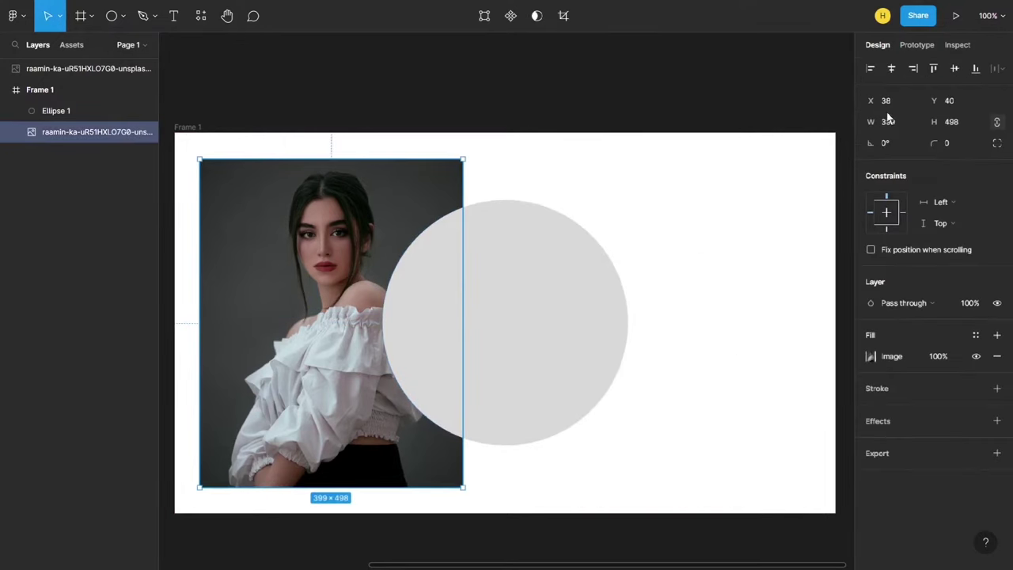
click(890, 69)
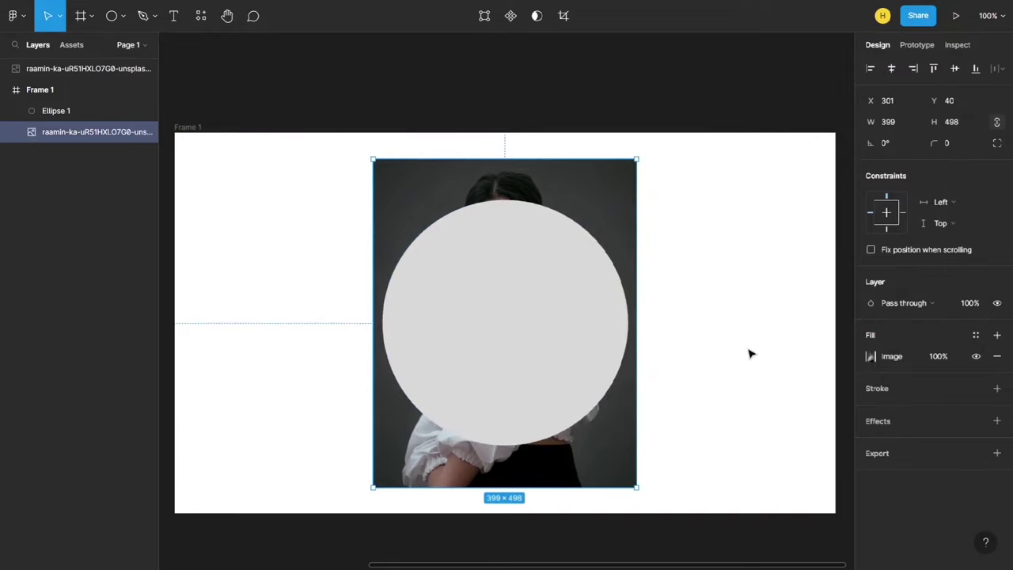
click(750, 353)
mouse_move(577, 332)
mouse_down()
mouse_move(567, 307)
mouse_move(577, 302)
mouse_up()
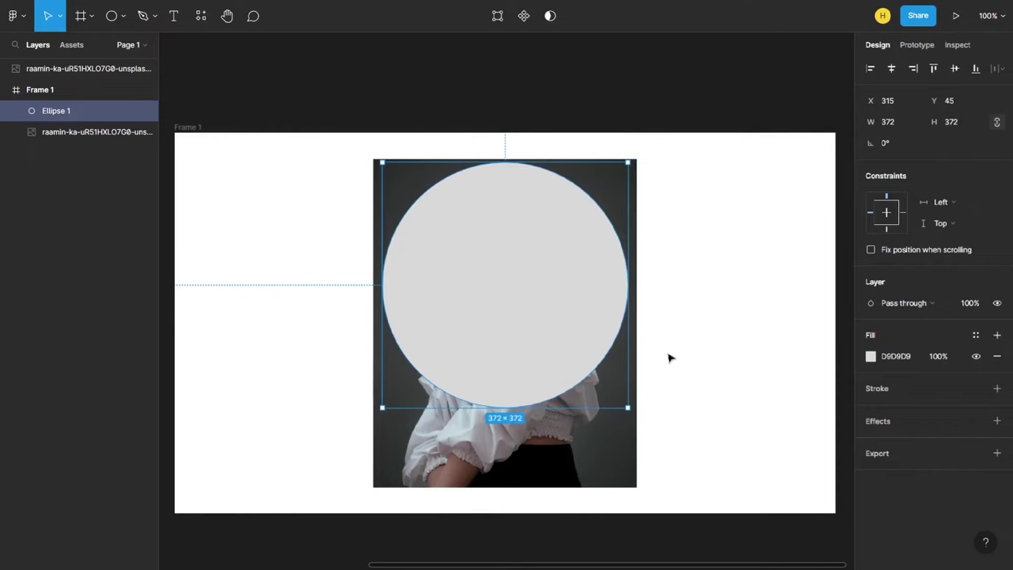
Reorder the circle and photo layers, then use the circle as a mask to crop her round.
mouse_move(60, 113)
mouse_down()
mouse_move(54, 140)
mouse_move(67, 150)
mouse_up()
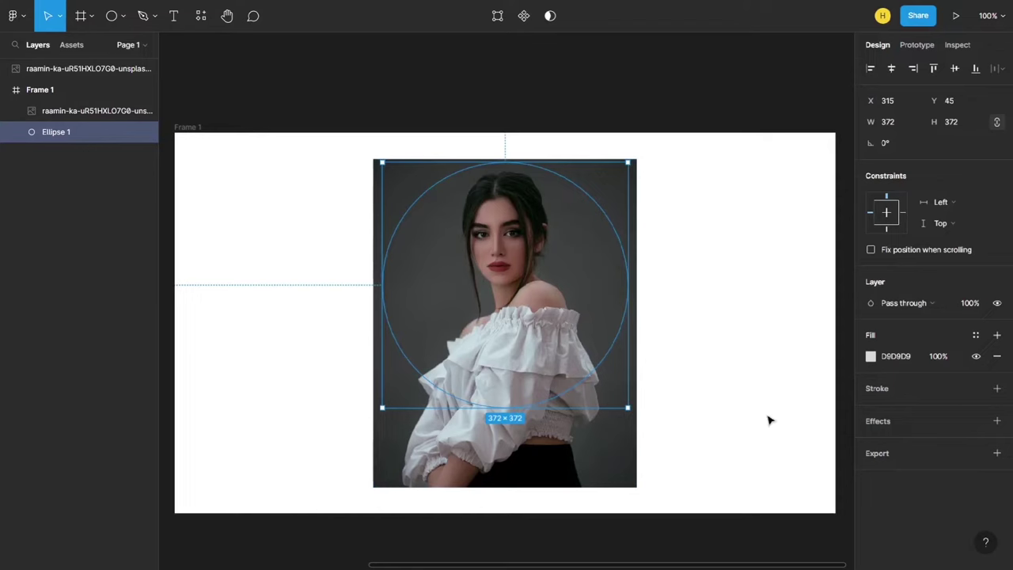
click(769, 426)
click(56, 131)
mouse_move(55, 131)
mouse_down()
mouse_move(95, 118)
mouse_move(99, 135)
mouse_move(83, 144)
mouse_up()
shift+click(91, 111)
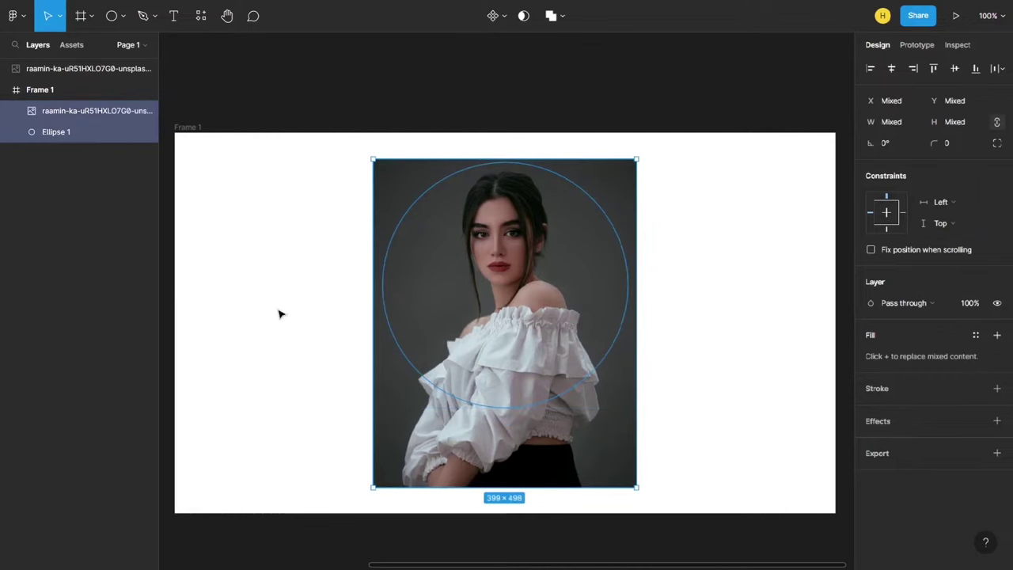
right_click(474, 252)
mouse_move(545, 242)
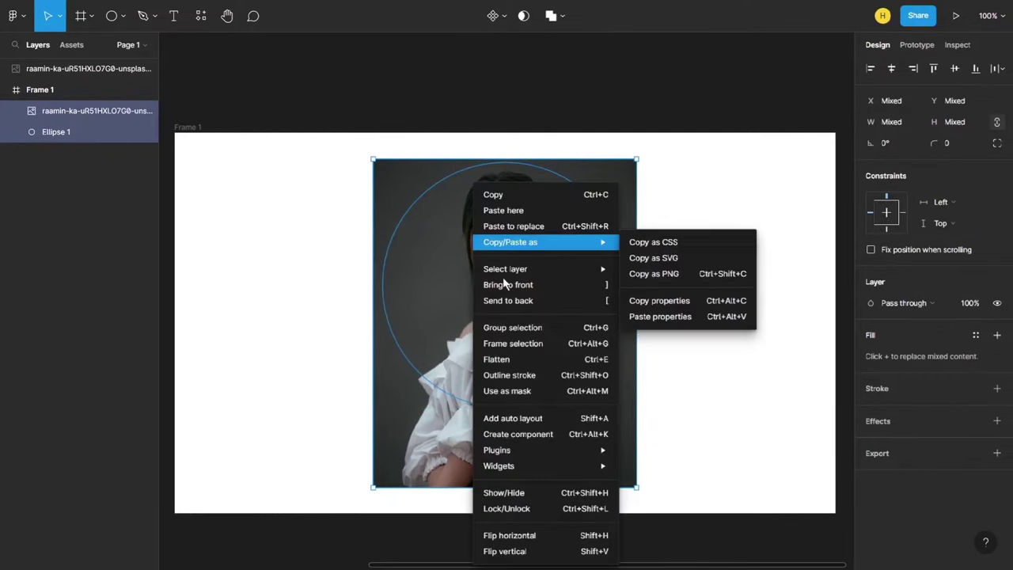
click(510, 391)
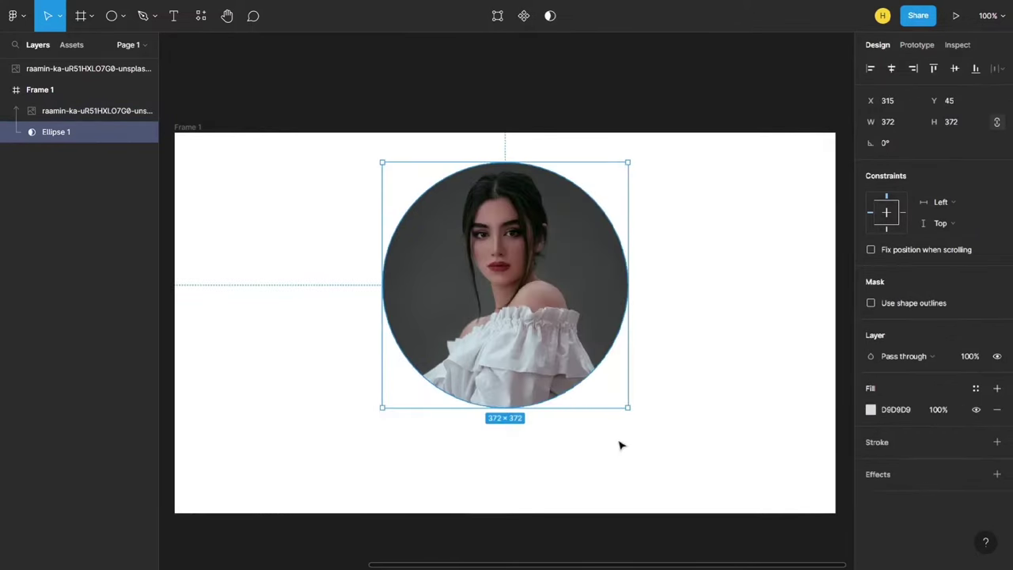
click(514, 459)
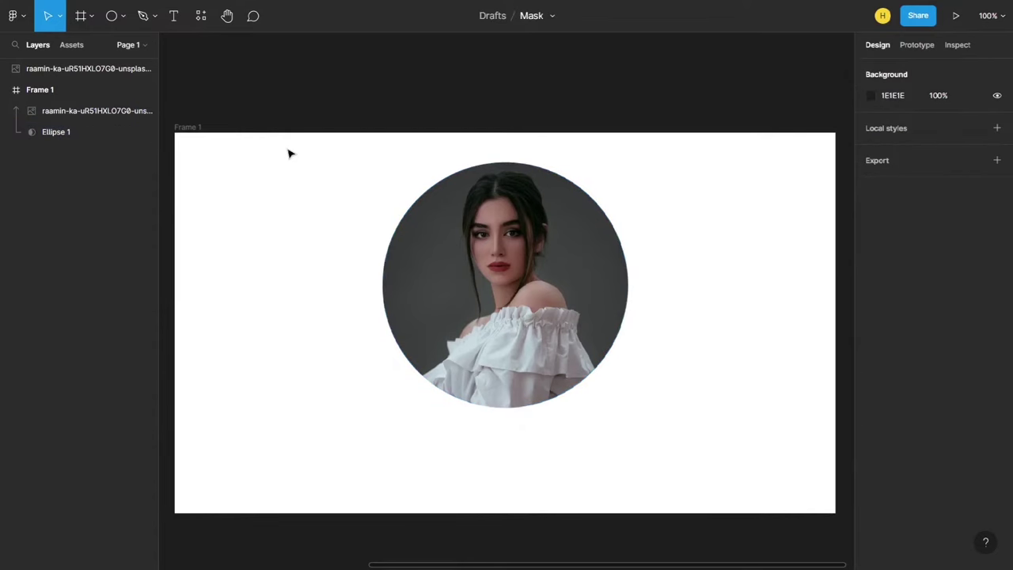
Scale the masked portrait down from its centre into a small avatar at Frame 1's top-right.
drag(289, 152, 663, 450)
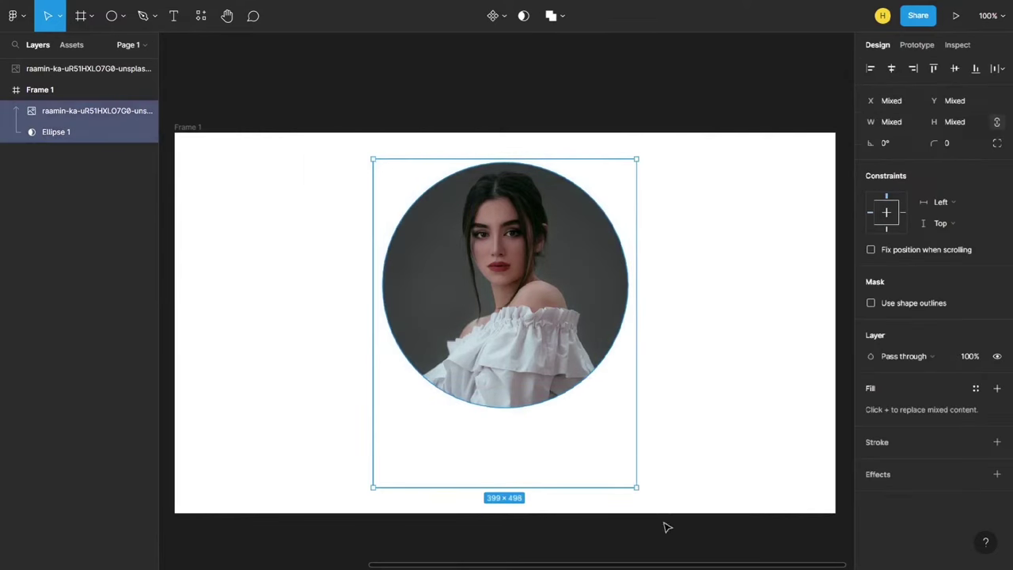
key(alt)
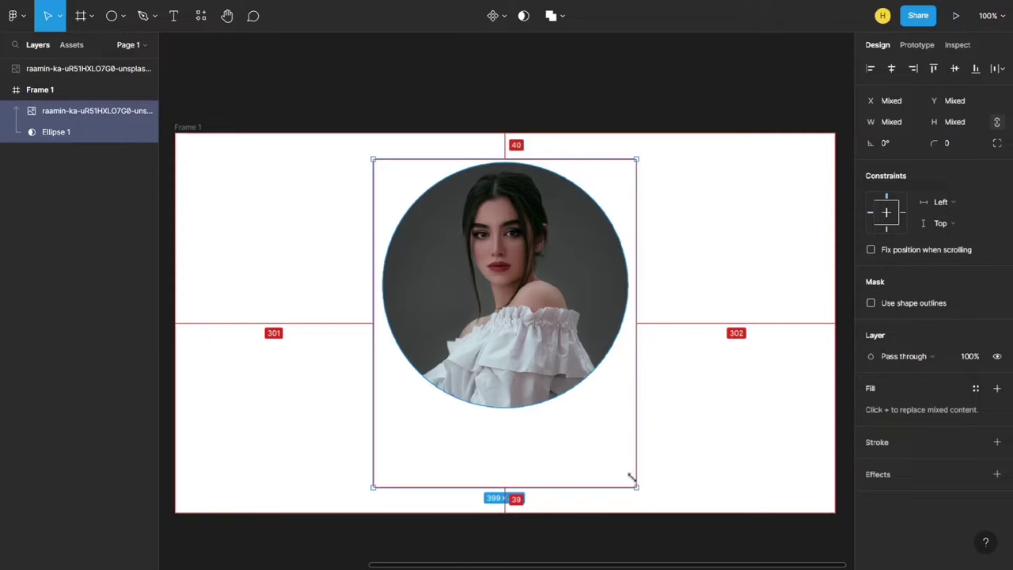
mouse_move(631, 476)
mouse_down()
mouse_move(518, 338)
mouse_move(799, 184)
mouse_up()
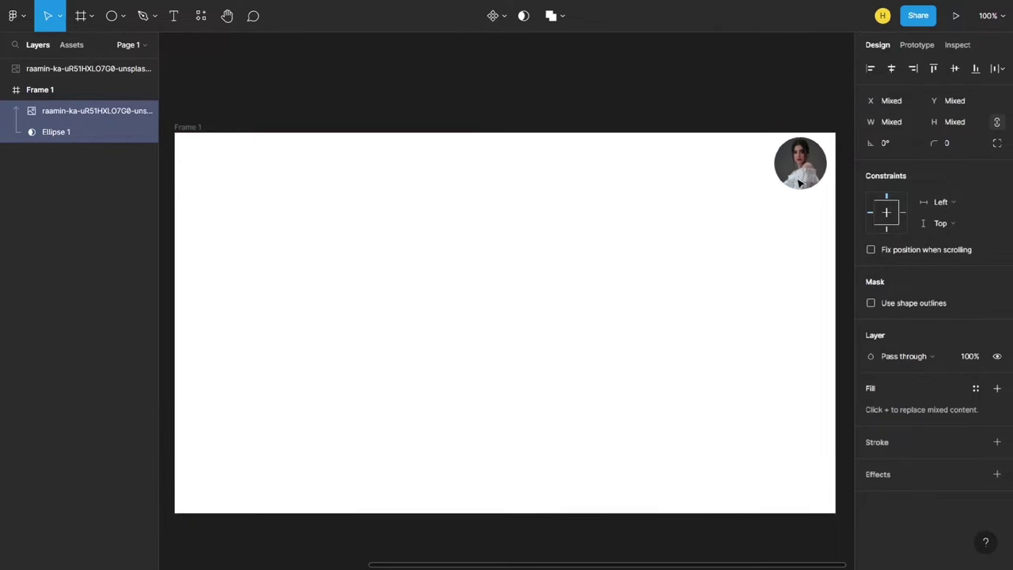
click(711, 347)
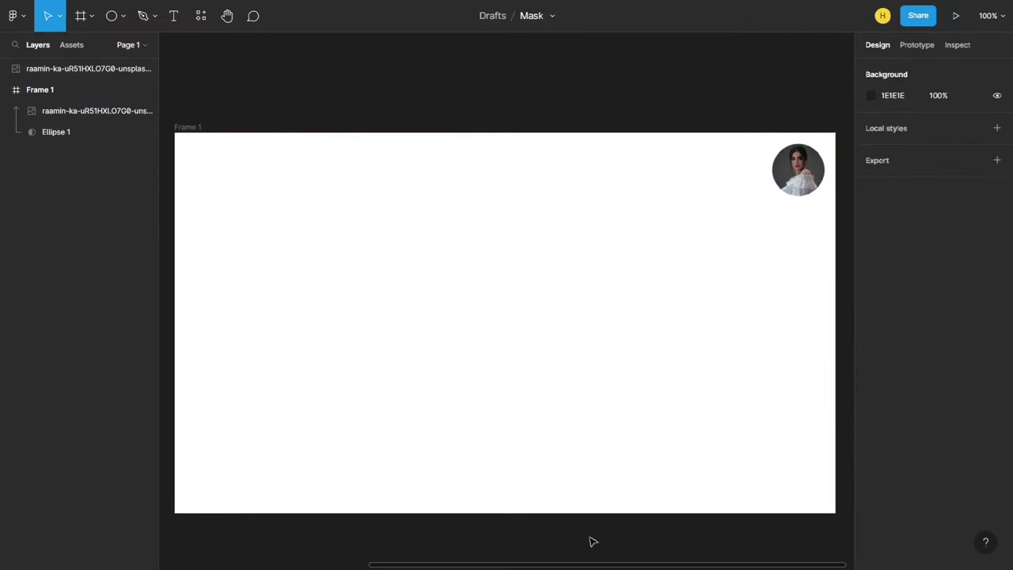
drag(601, 566, 396, 565)
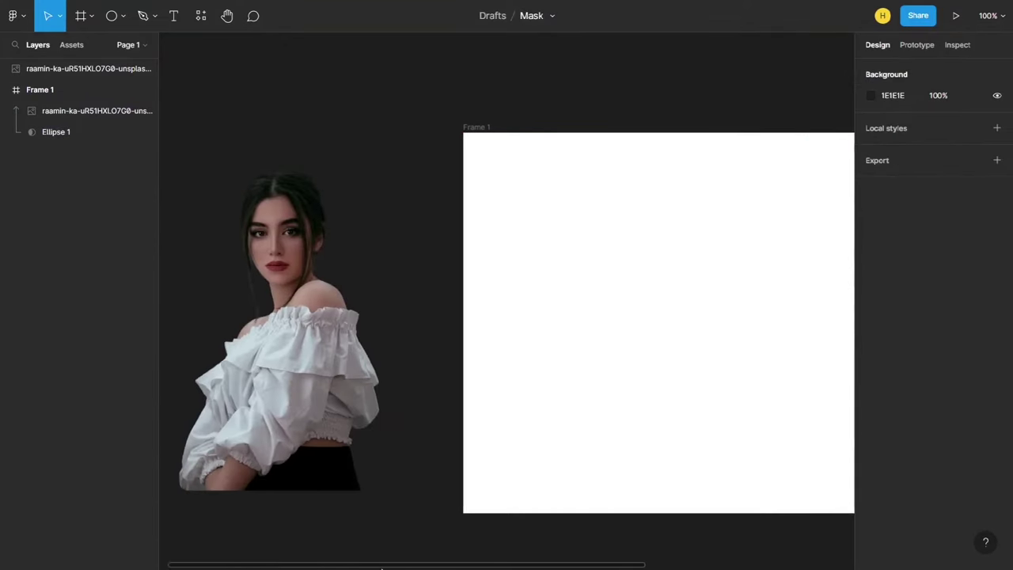
Move the cutout portrait into Frame 1, below the avatar layer, and centre it horizontally.
drag(318, 435, 691, 425)
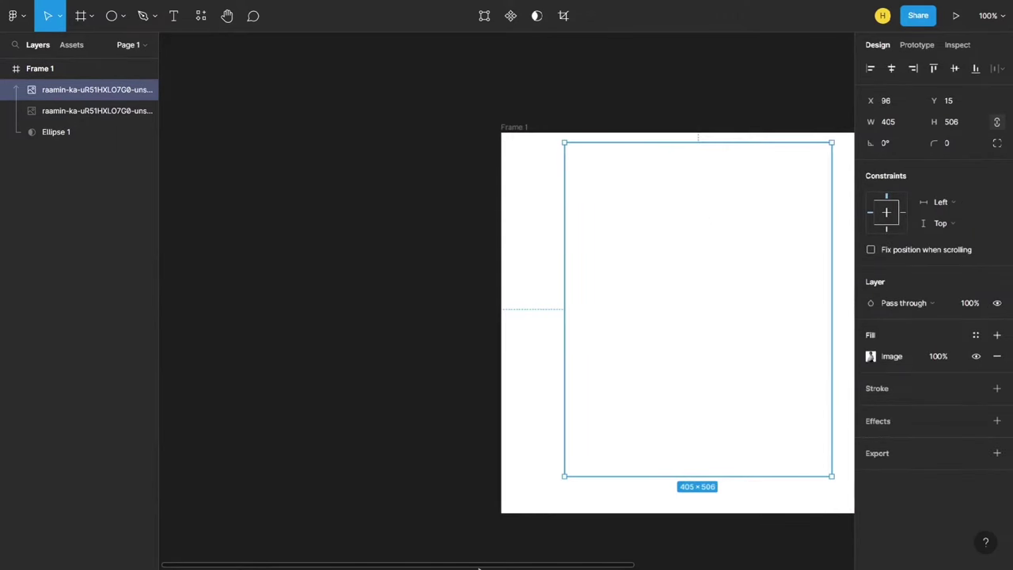
drag(478, 566, 688, 565)
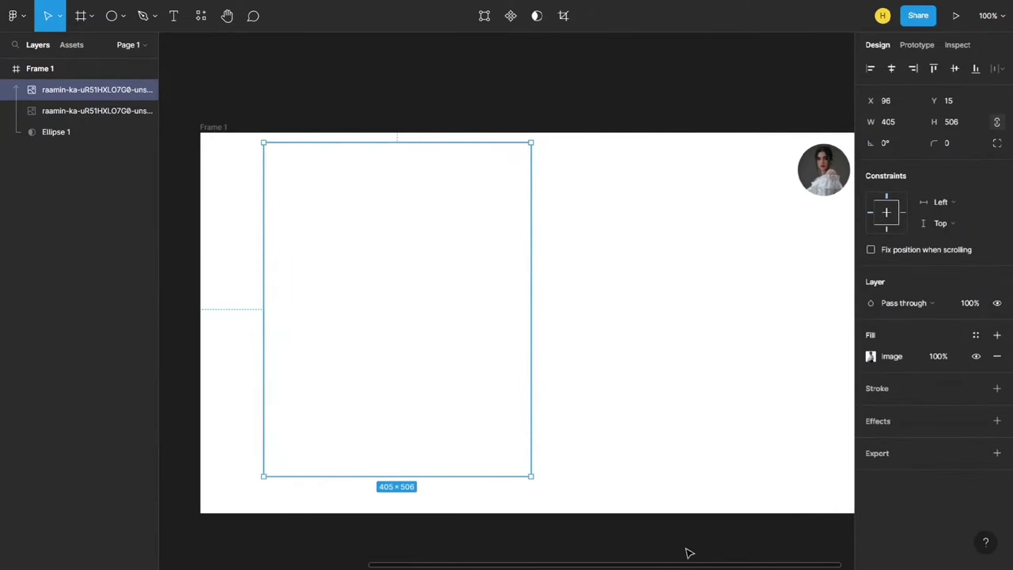
drag(62, 88, 70, 149)
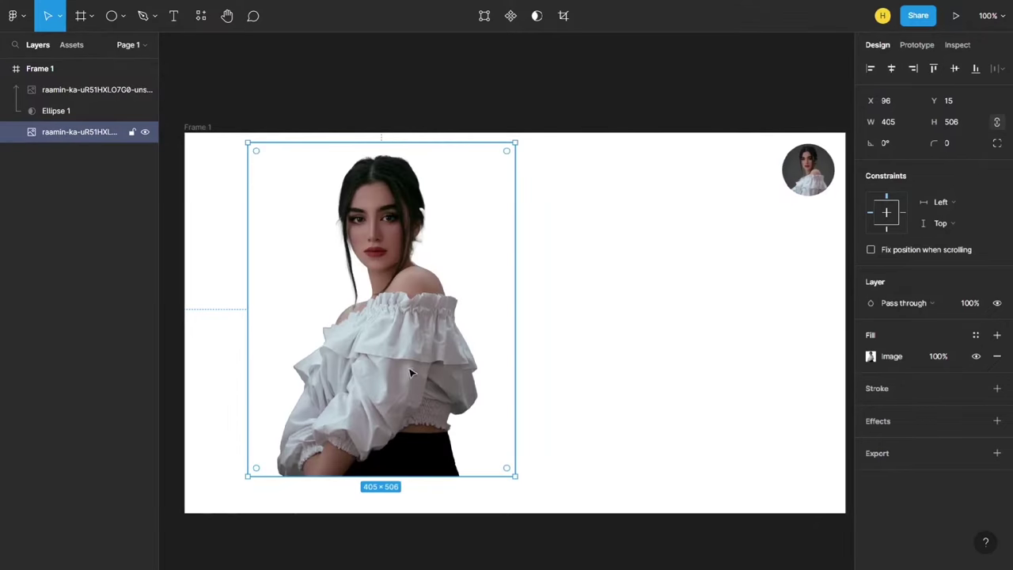
mouse_move(410, 372)
mouse_down()
mouse_move(541, 383)
mouse_move(532, 385)
mouse_move(572, 374)
mouse_up()
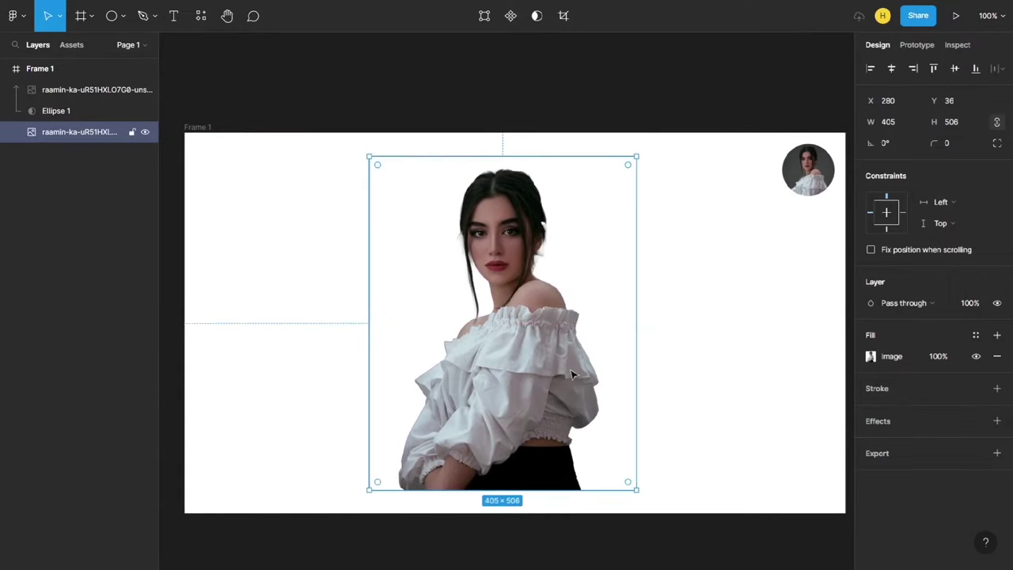
click(891, 69)
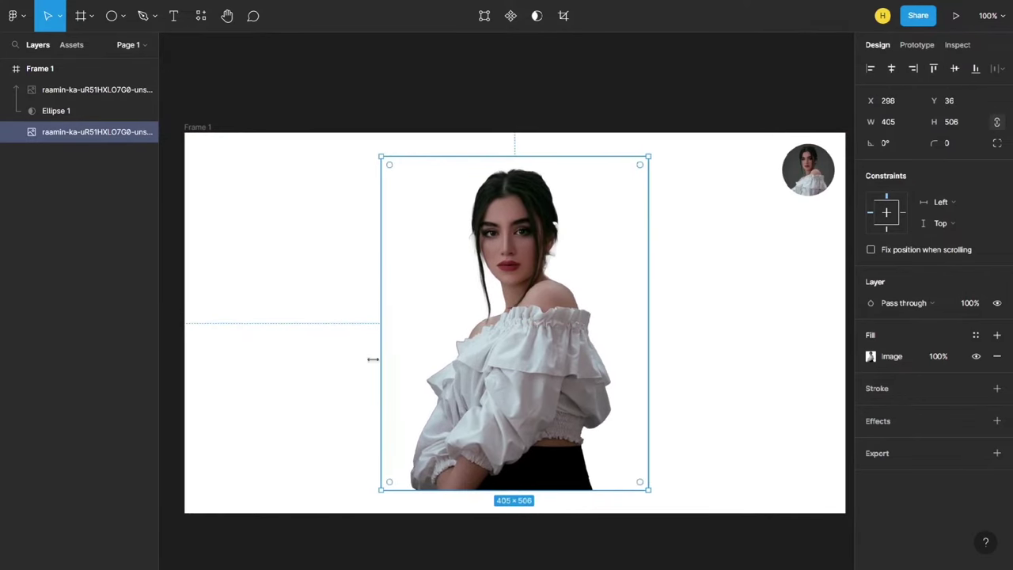
click(111, 13)
Draw a 394×394 grey circle and place it behind the cutout, framing her upper body.
drag(507, 332, 597, 448)
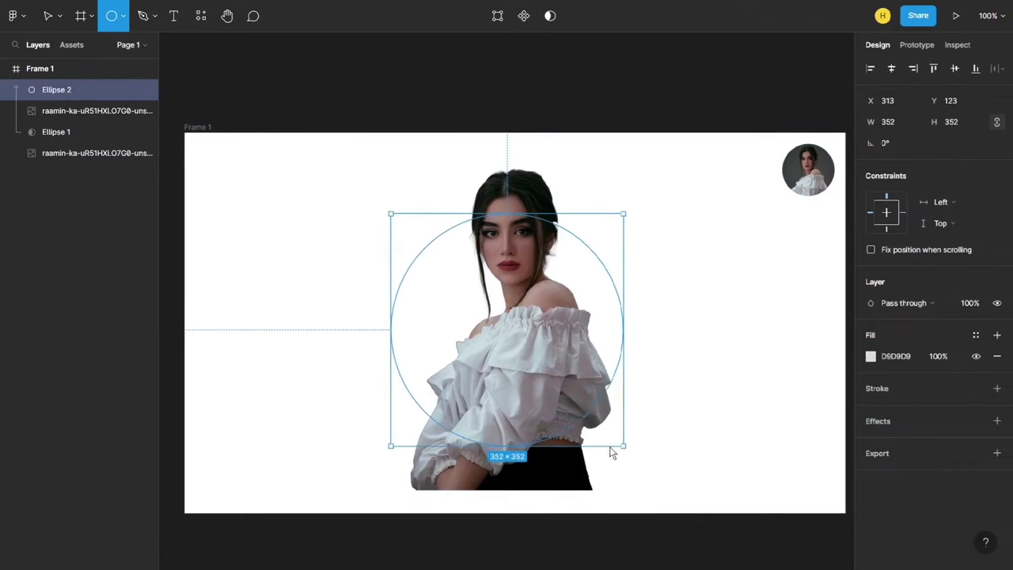
drag(598, 448, 623, 460)
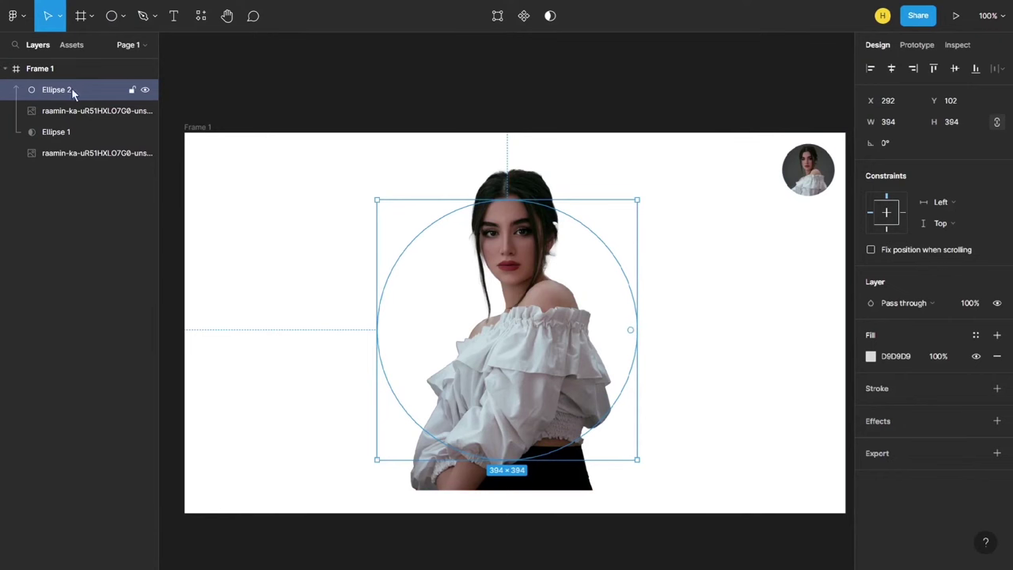
drag(71, 89, 68, 170)
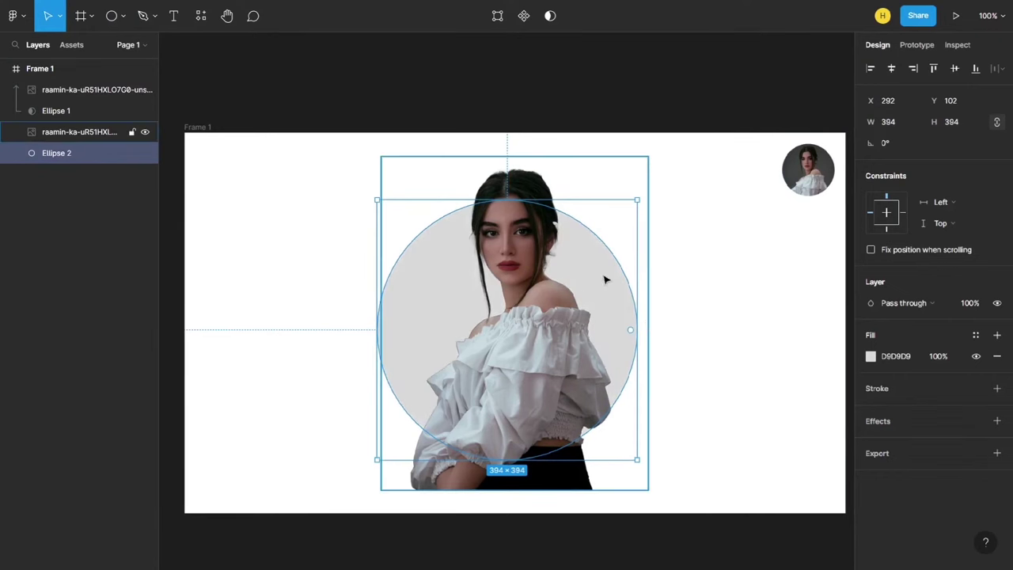
mouse_move(593, 280)
mouse_down()
mouse_move(609, 307)
mouse_move(601, 300)
mouse_up()
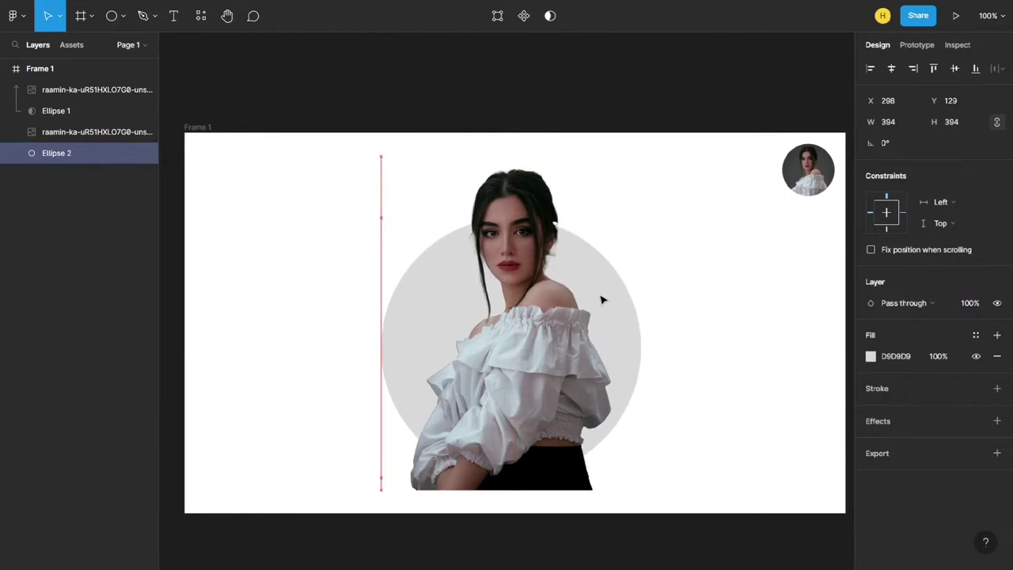
click(804, 429)
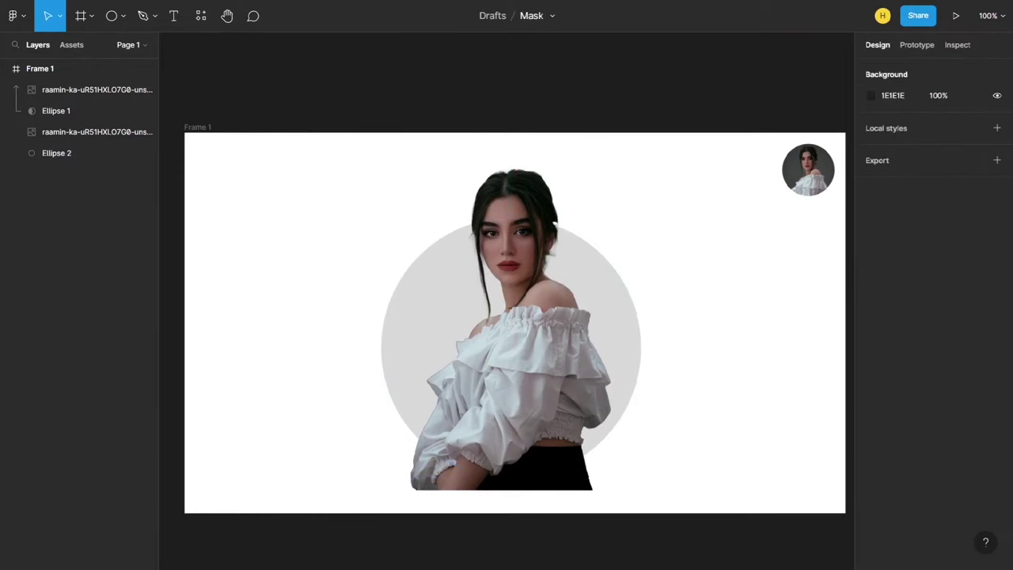
click(619, 321)
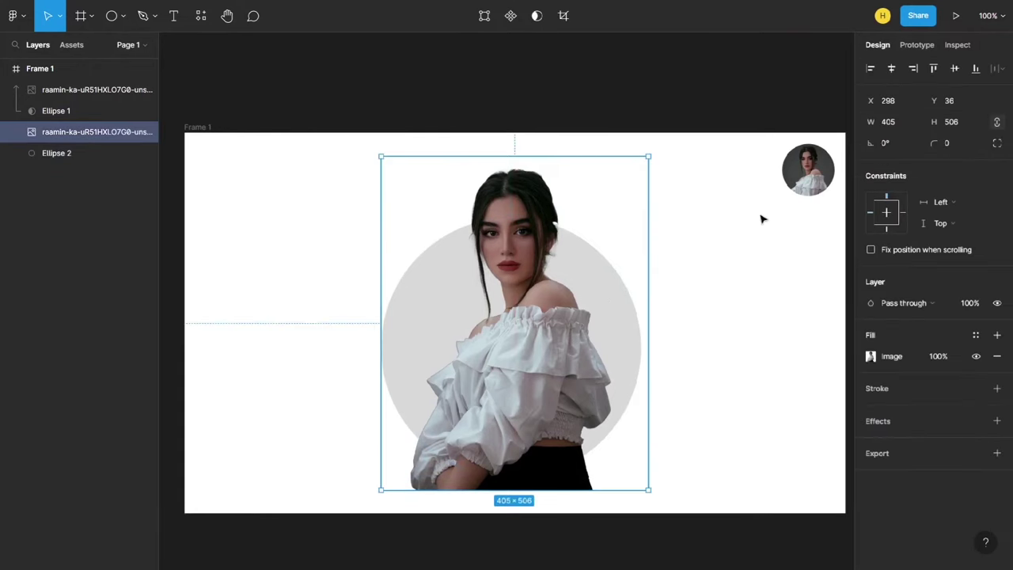
Centre the large grey circle Ellipse 2 horizontally in the frame.
click(77, 152)
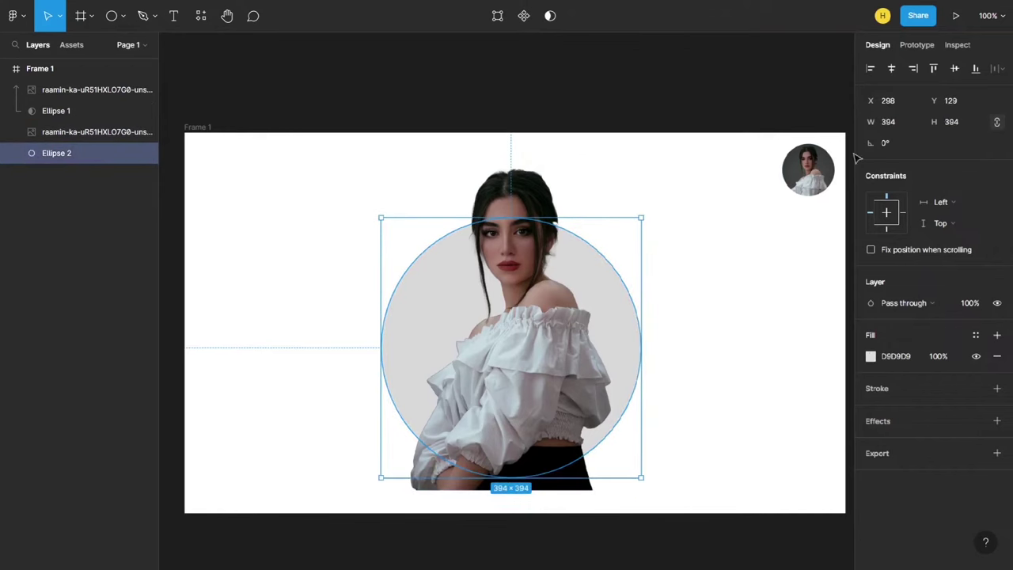
click(892, 69)
click(748, 409)
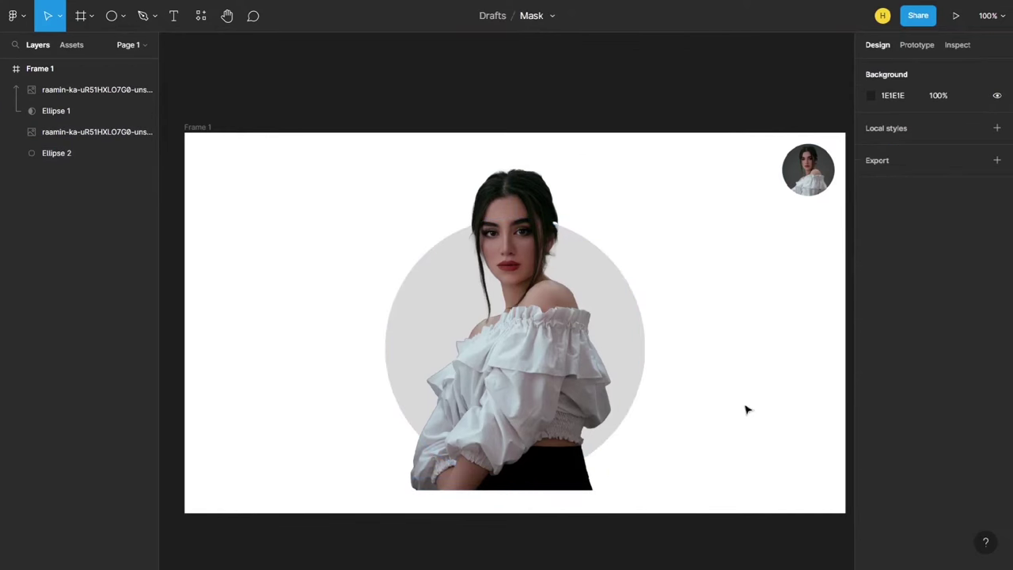
Duplicate the cutout portrait and the grey circle with Ctrl+D.
click(74, 134)
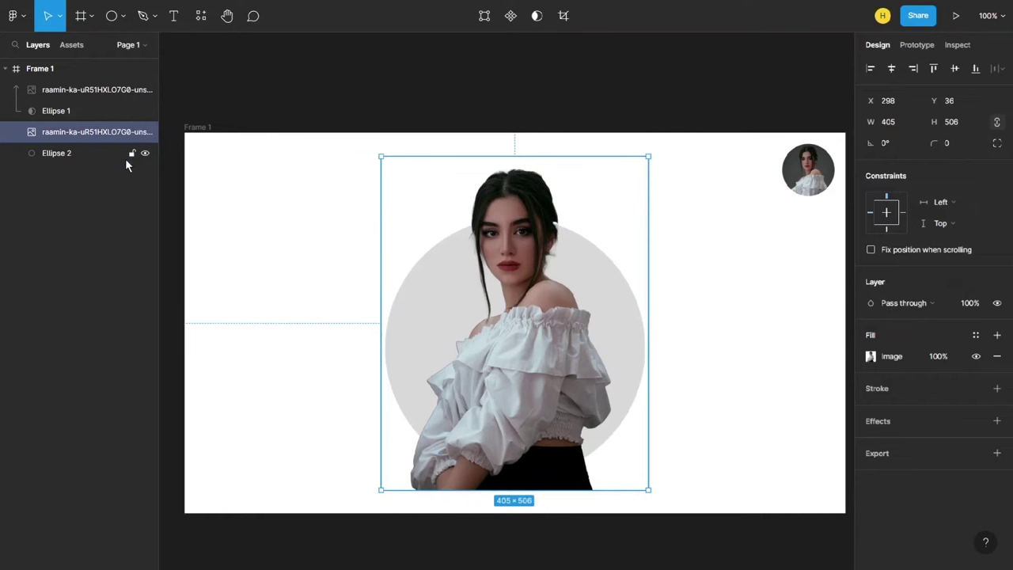
key(ctrl+d)
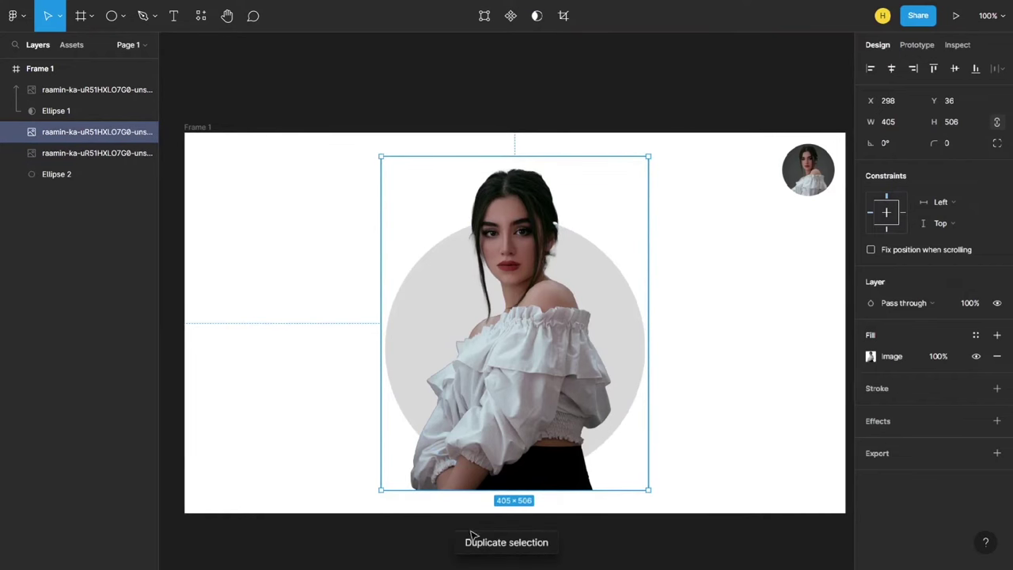
click(72, 179)
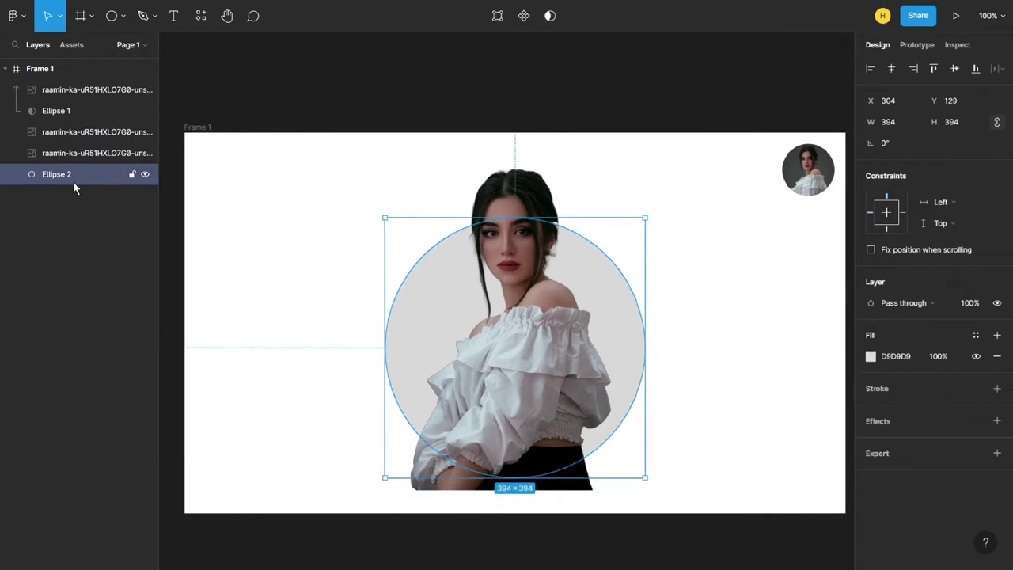
key(ctrl+d)
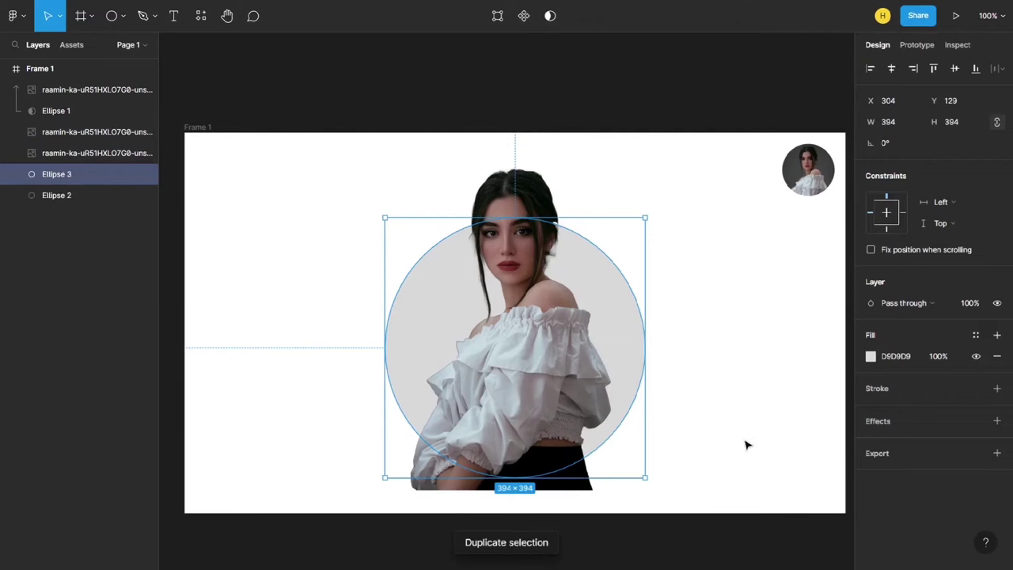
click(696, 455)
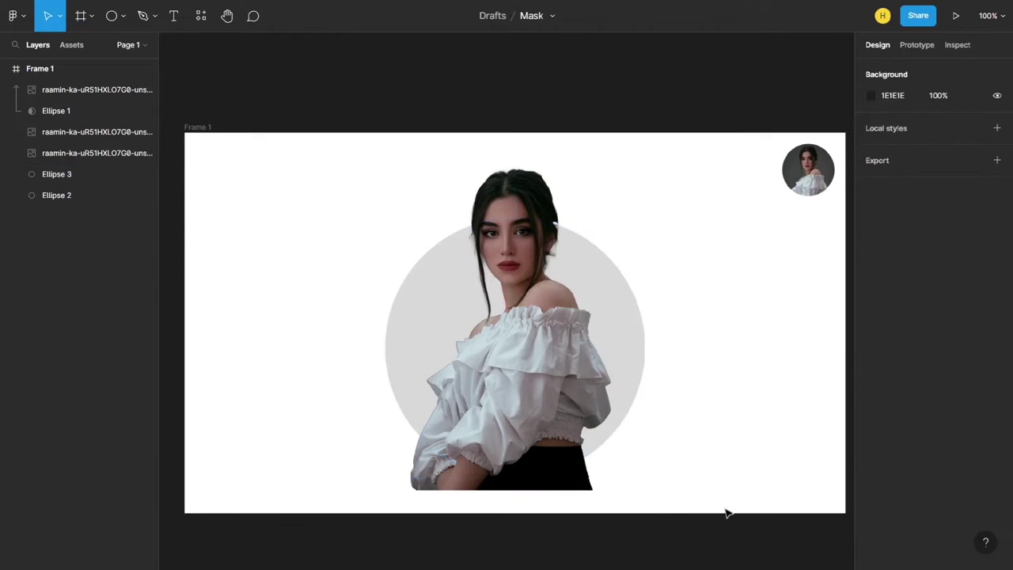
Mask the copied portrait with Ellipse 3 to form a circular Mask group.
click(67, 153)
shift+click(65, 175)
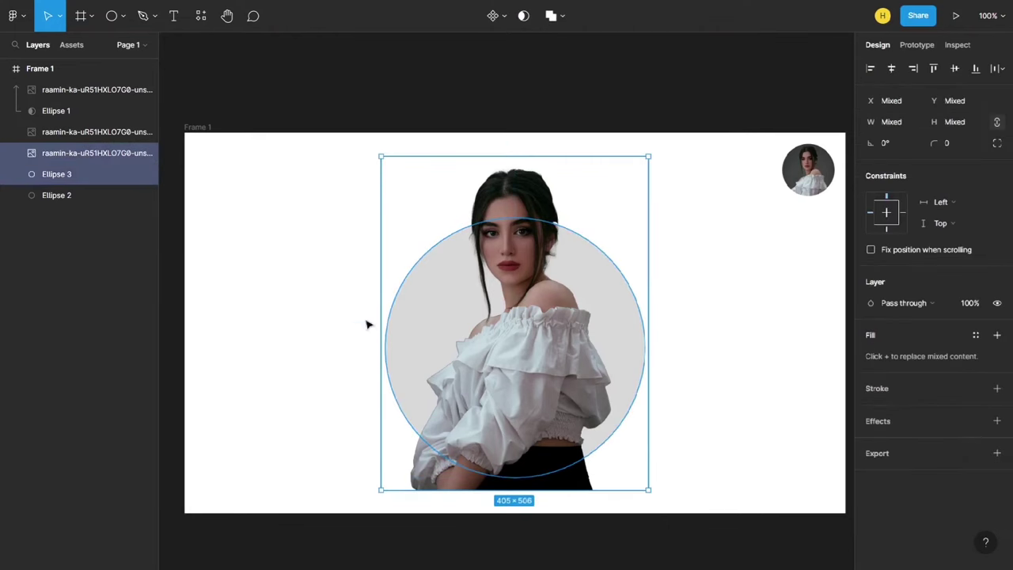
right_click(544, 334)
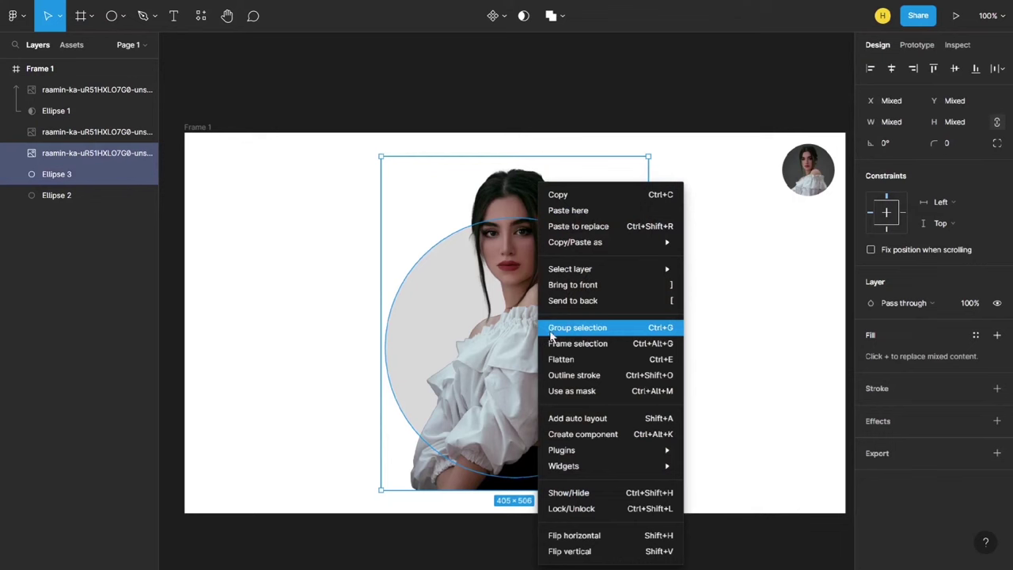
click(571, 390)
click(752, 440)
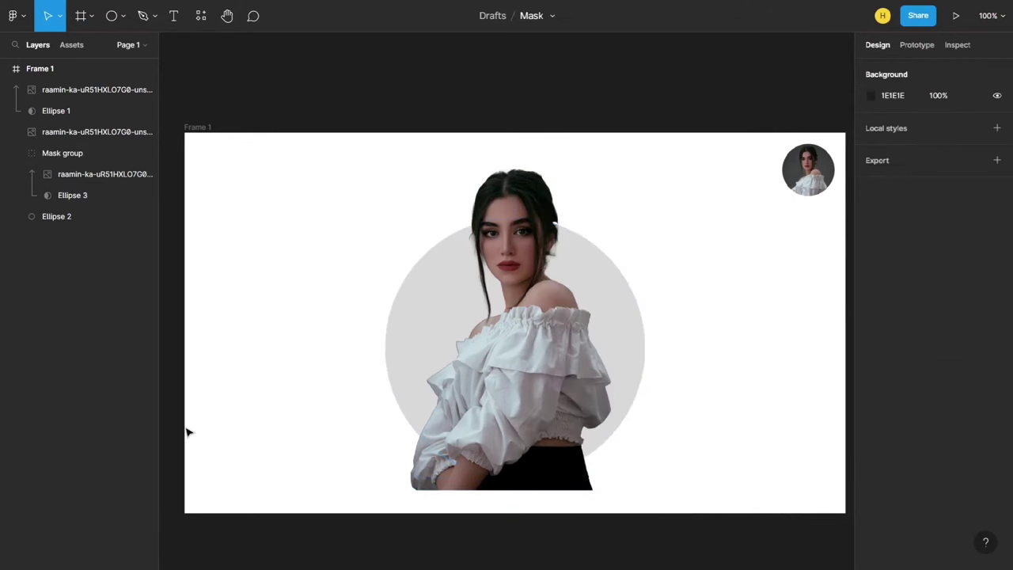
mouse_move(71, 153)
click(97, 156)
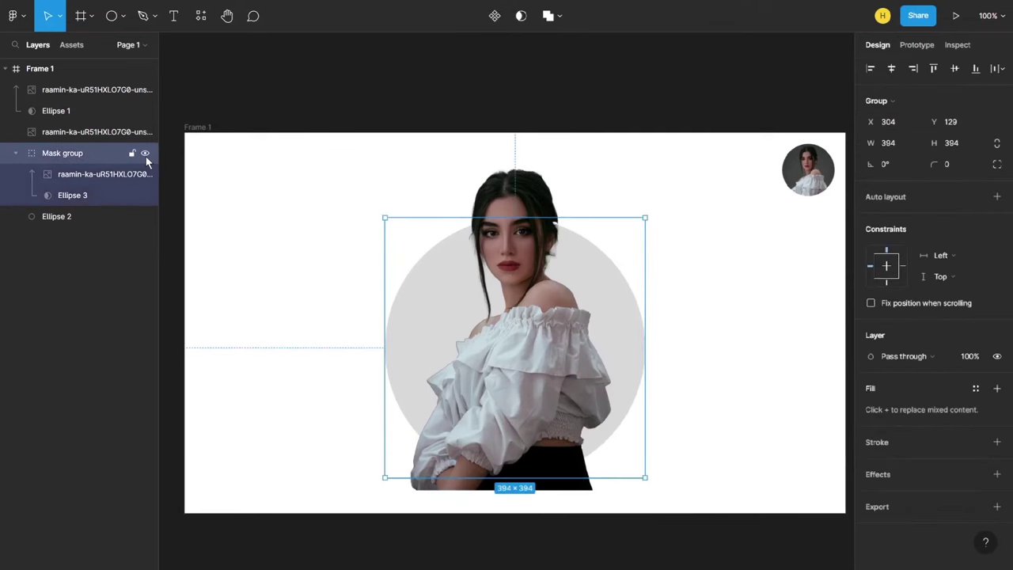
click(95, 216)
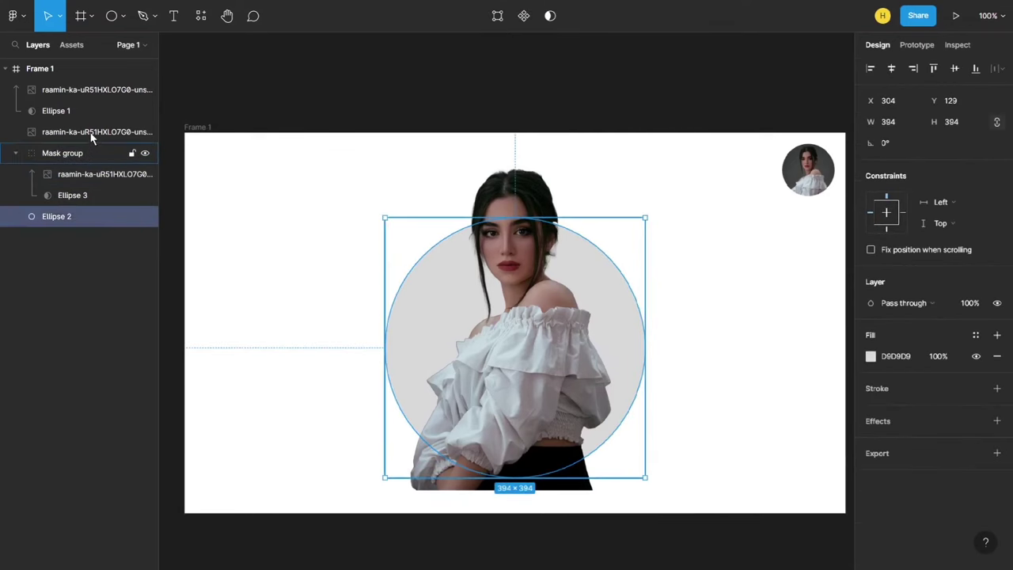
click(124, 131)
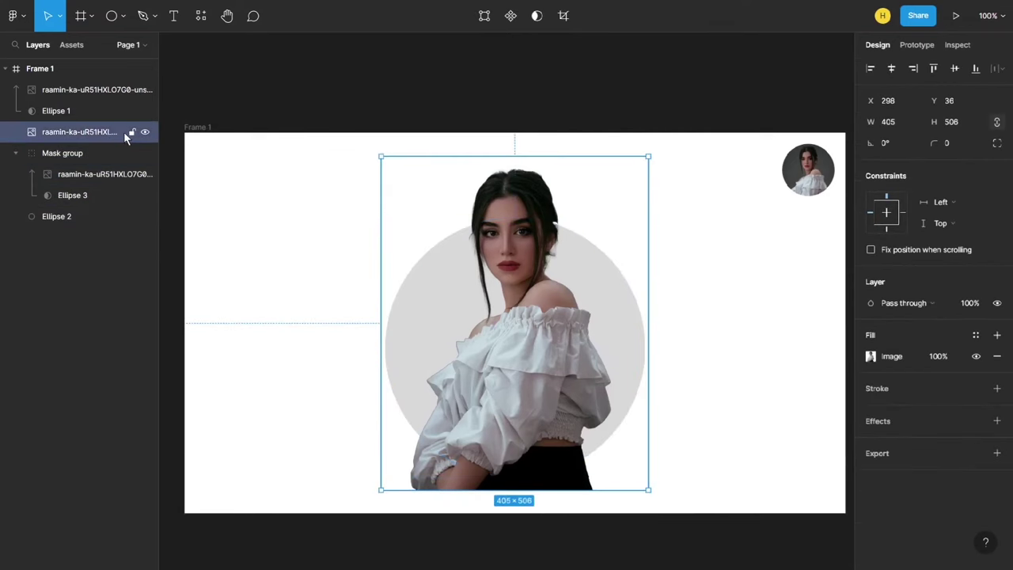
click(228, 233)
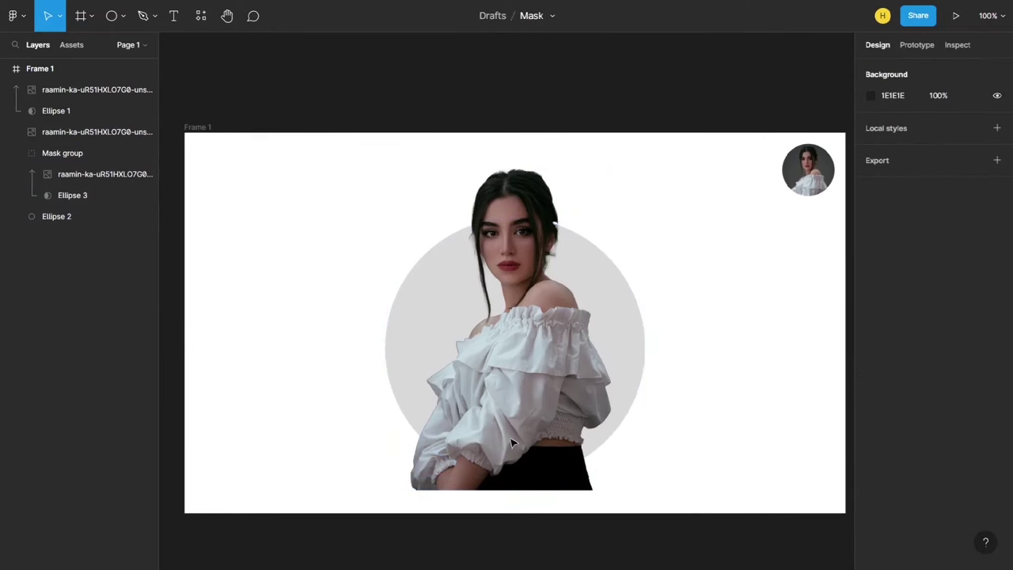
Eyedrop the small avatar's dark grey 424443 into Ellipse 2's fill.
click(57, 222)
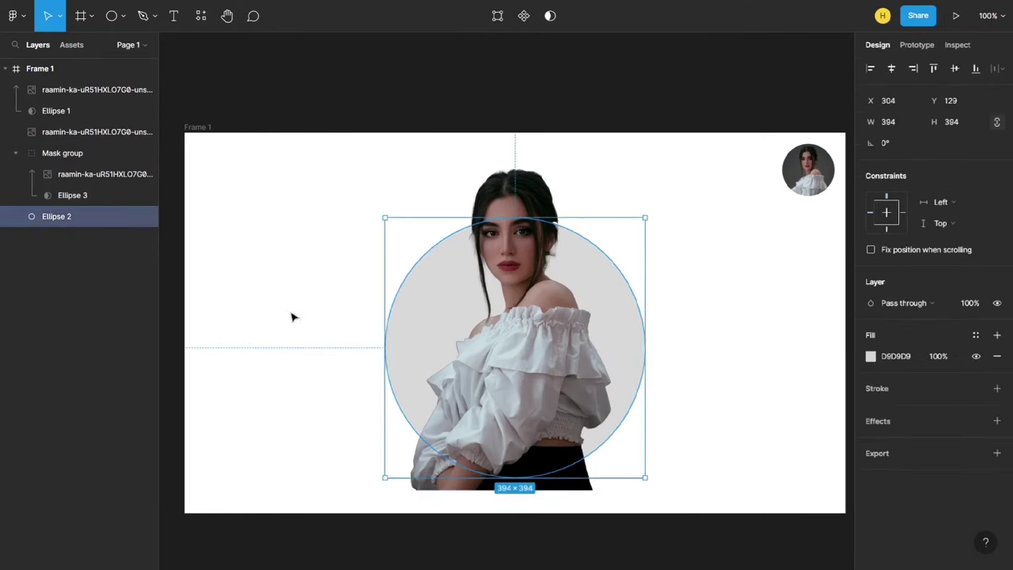
click(870, 357)
click(714, 423)
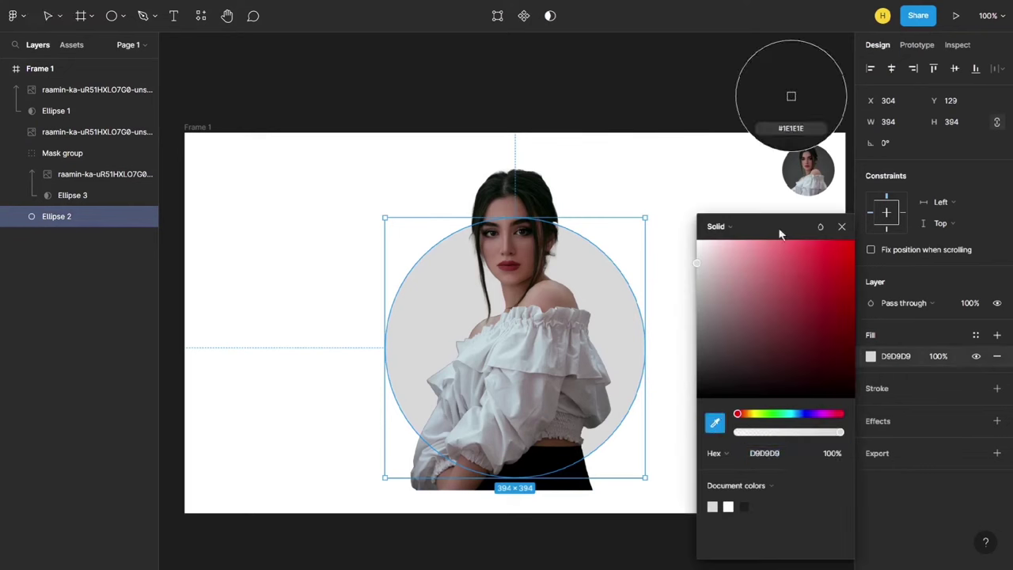
click(796, 173)
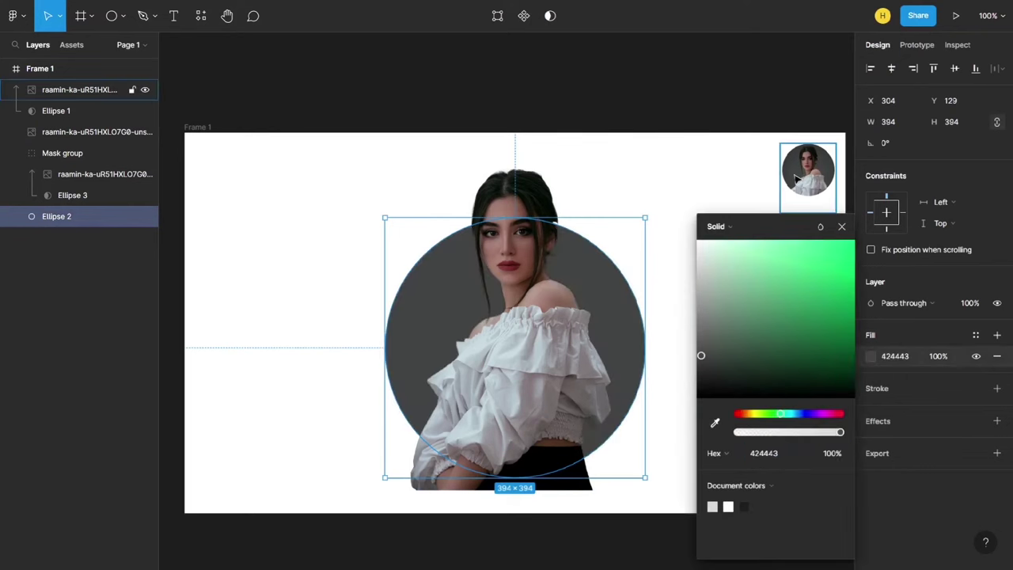
click(841, 228)
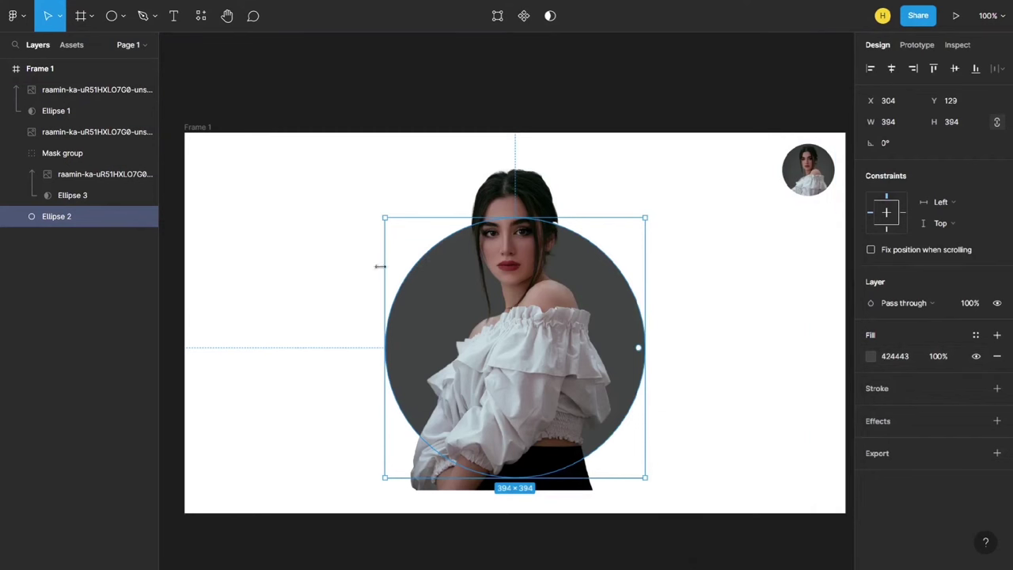
click(241, 229)
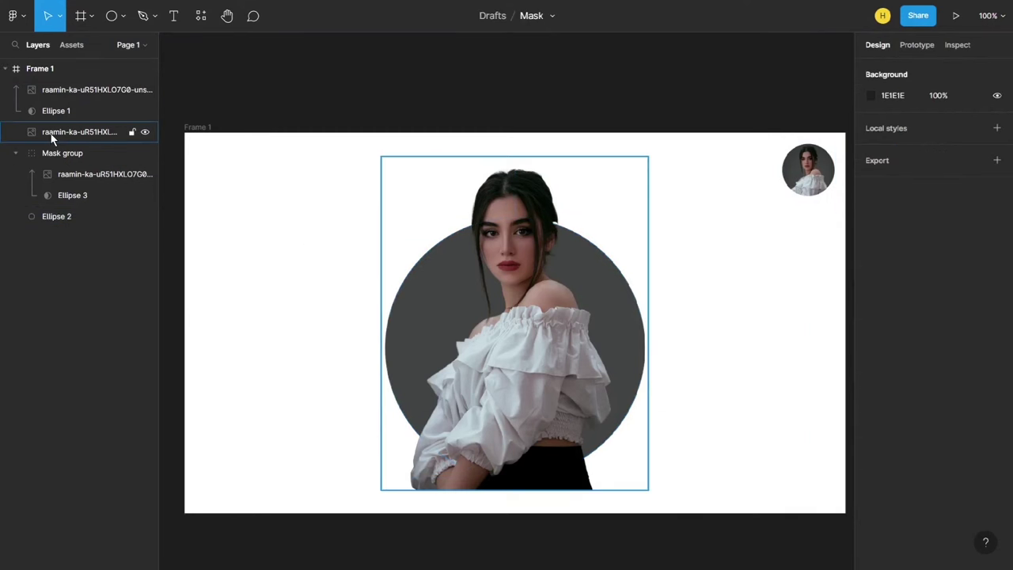
Drag the top cutout's bottom edge up, cropping it to 405×395.
click(50, 132)
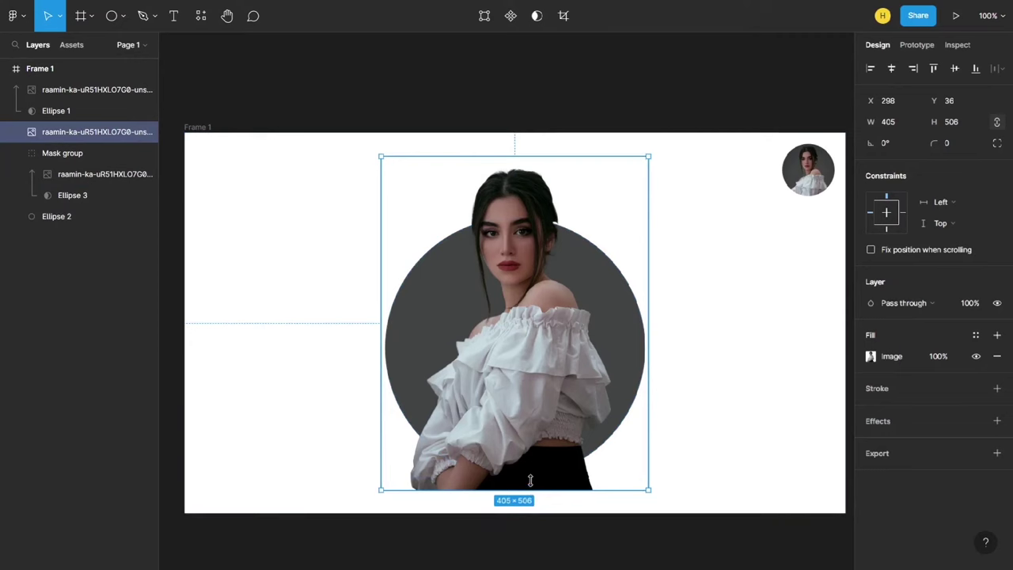
drag(538, 490, 538, 416)
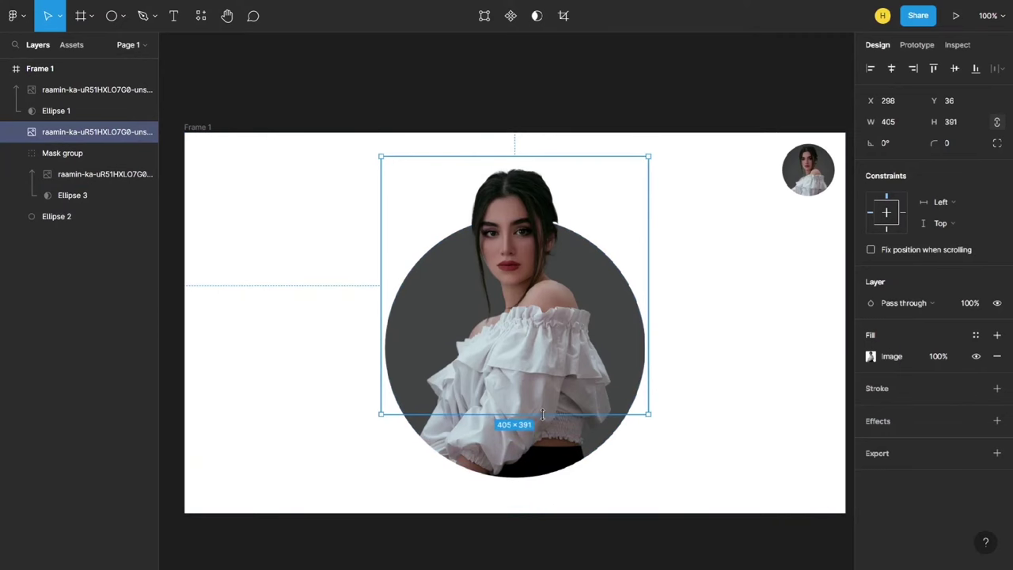
click(771, 452)
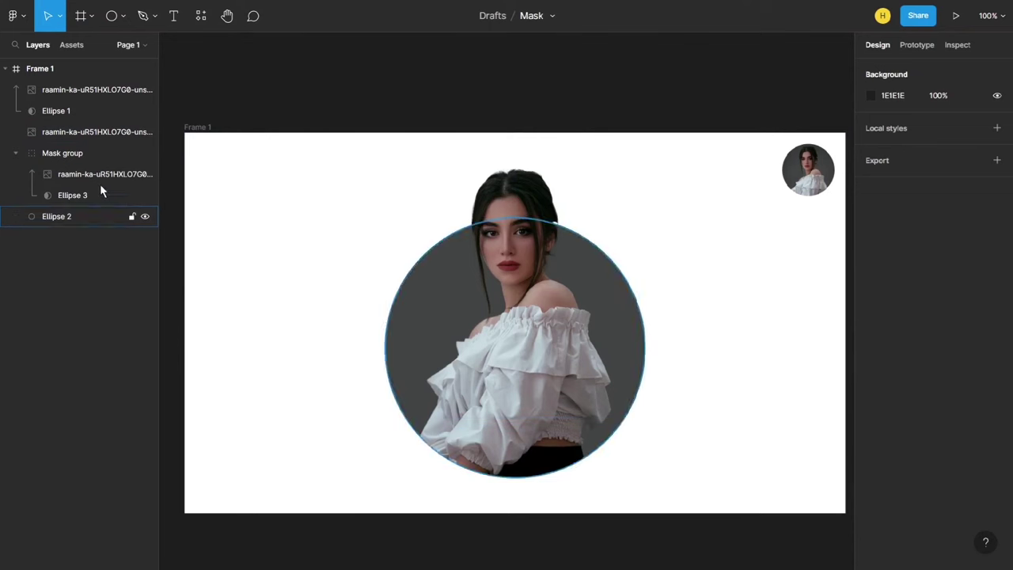
click(79, 133)
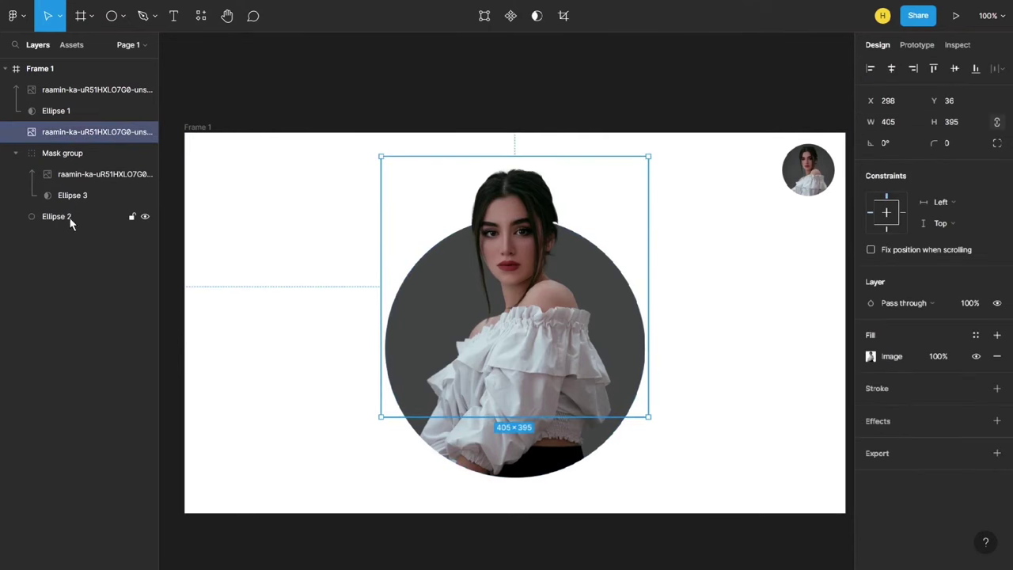
Group the cutout, Mask group and Ellipse 2 as Group 1, nudged slightly down-left.
shift+click(57, 216)
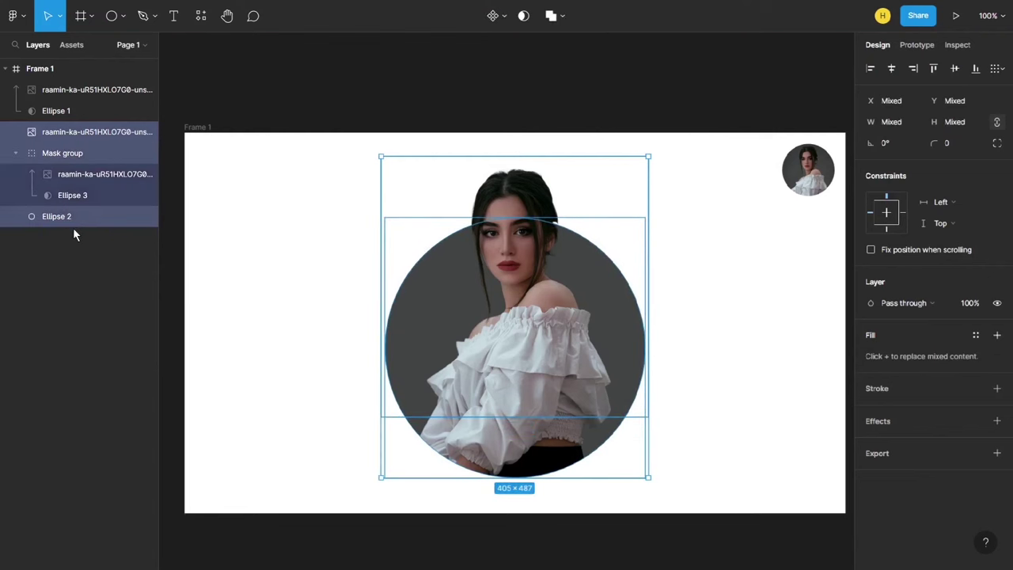
key(ctrl+g)
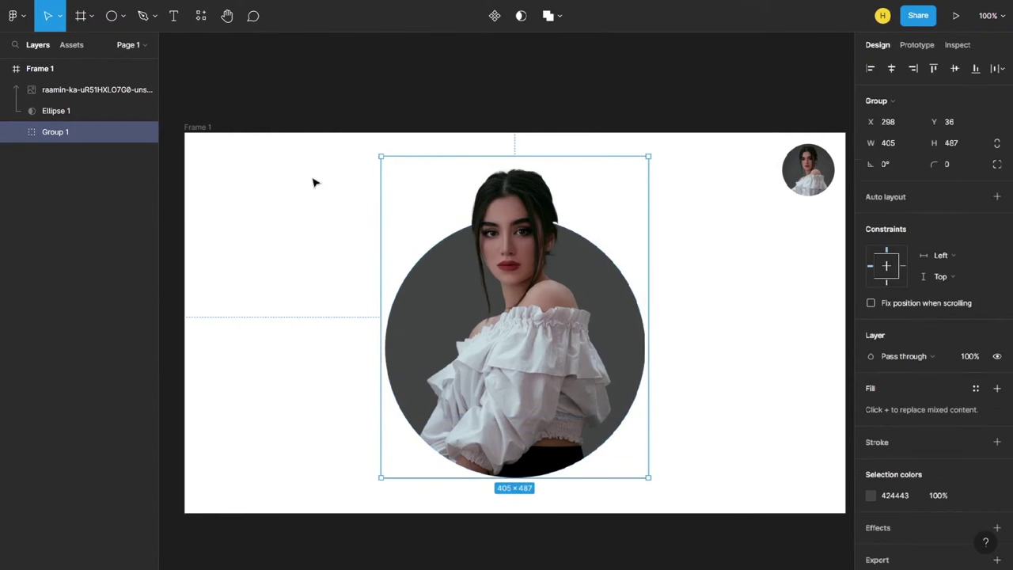
drag(297, 172, 709, 481)
drag(593, 407, 598, 400)
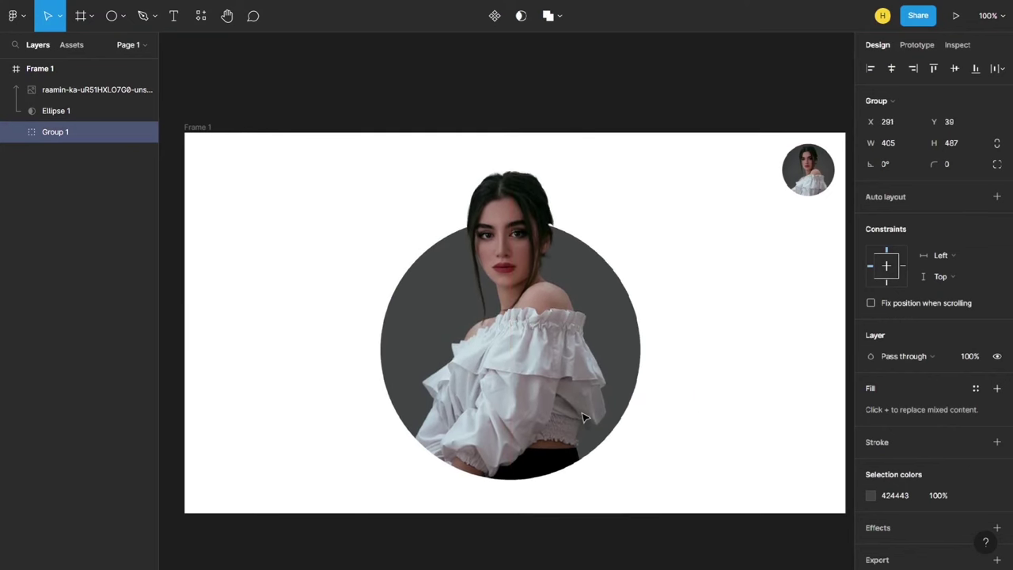
drag(598, 399, 591, 417)
click(735, 424)
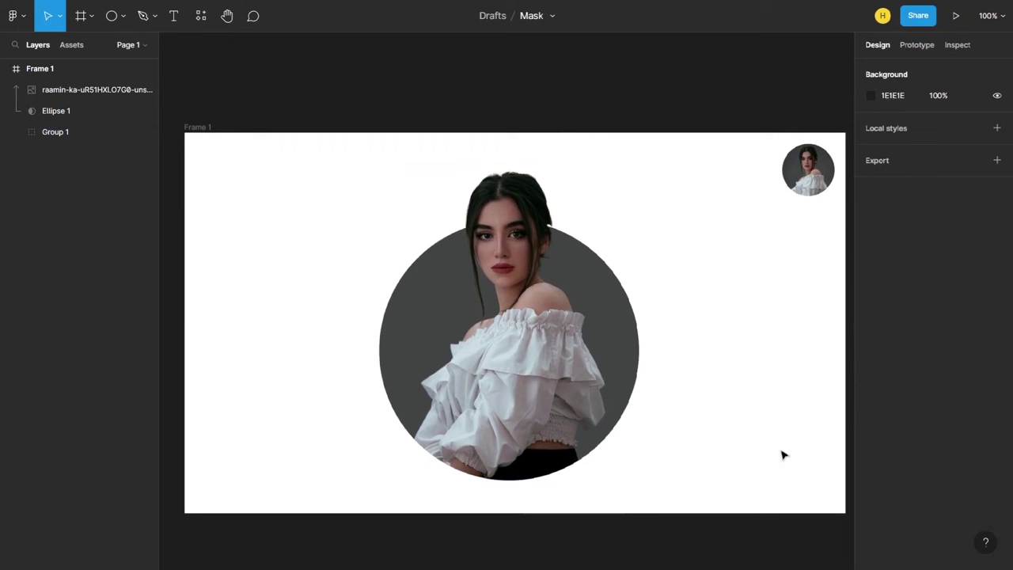